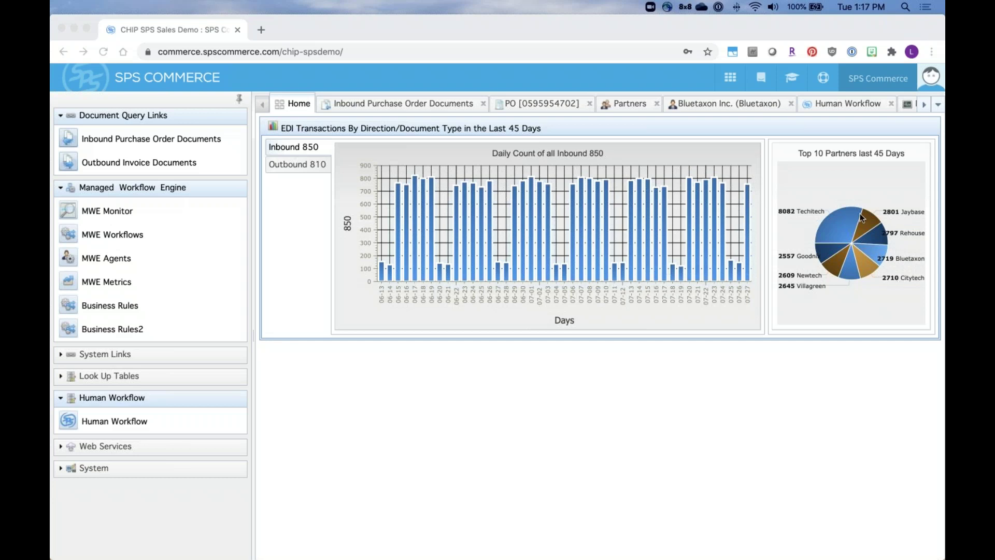
# Open the inbound purchase order documents and look up buyer part numbers starting with ED, leaving the filter cleared.
pyautogui.click(804, 208)
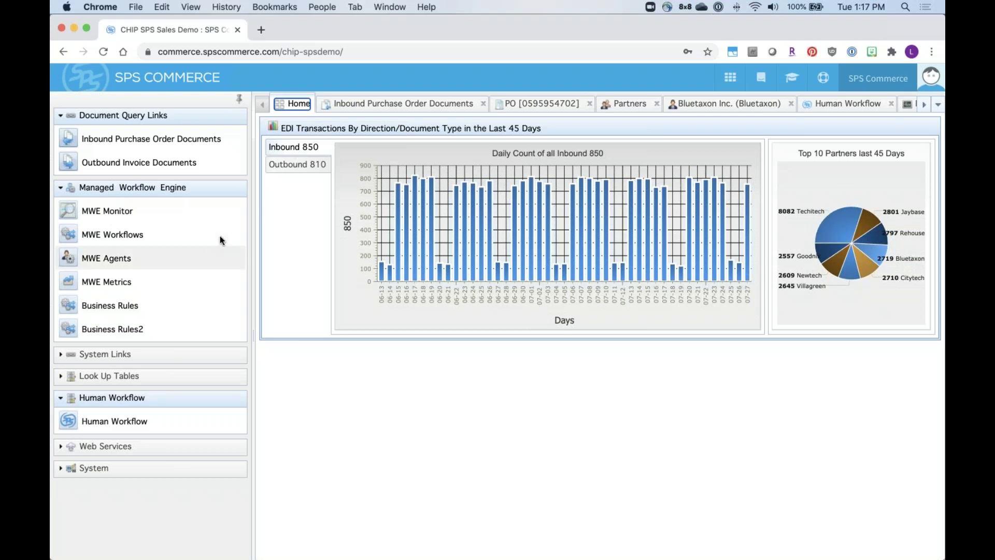
pyautogui.click(206, 147)
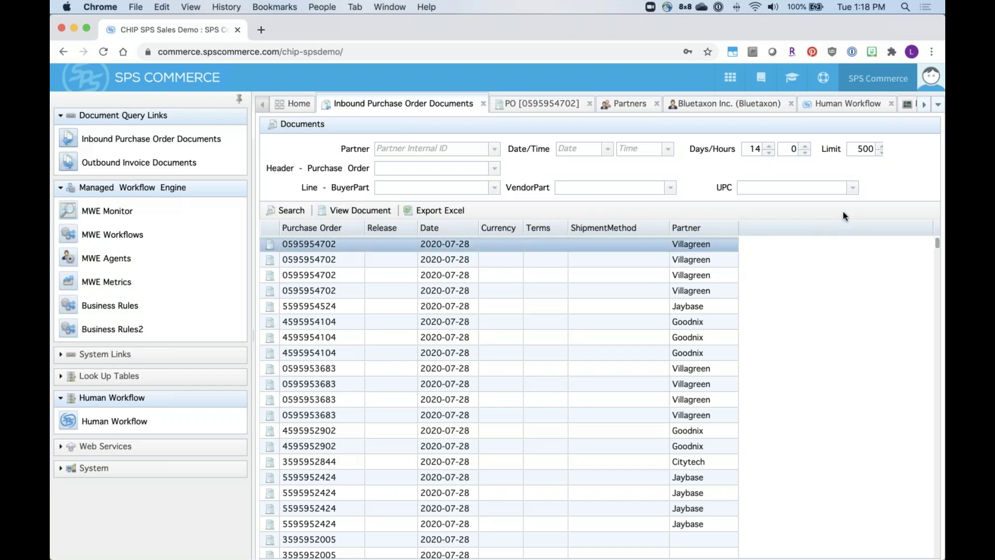
pyautogui.click(425, 189)
pyautogui.write('ed')
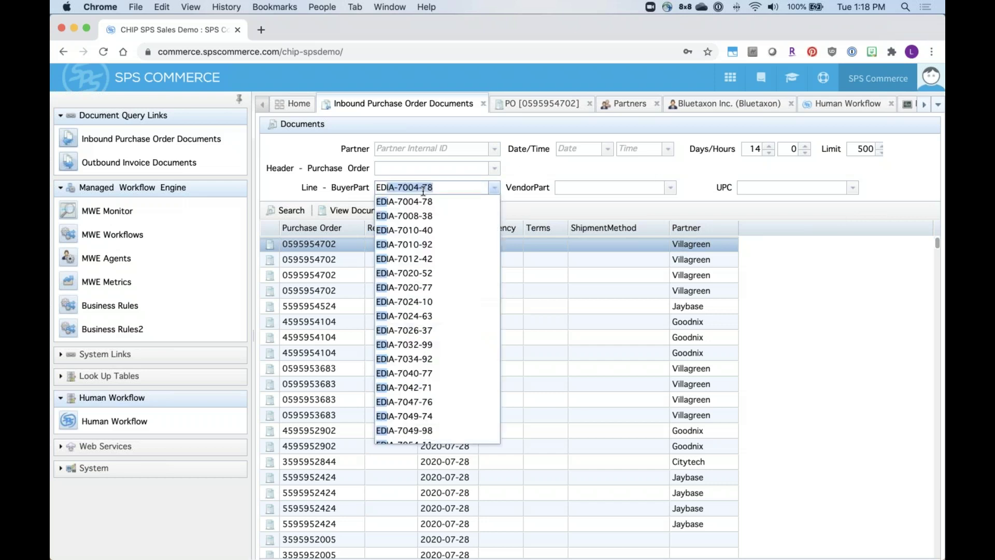
pyautogui.press('BackSpace')
pyautogui.press('BackSpace')
pyautogui.press('BackSpace')
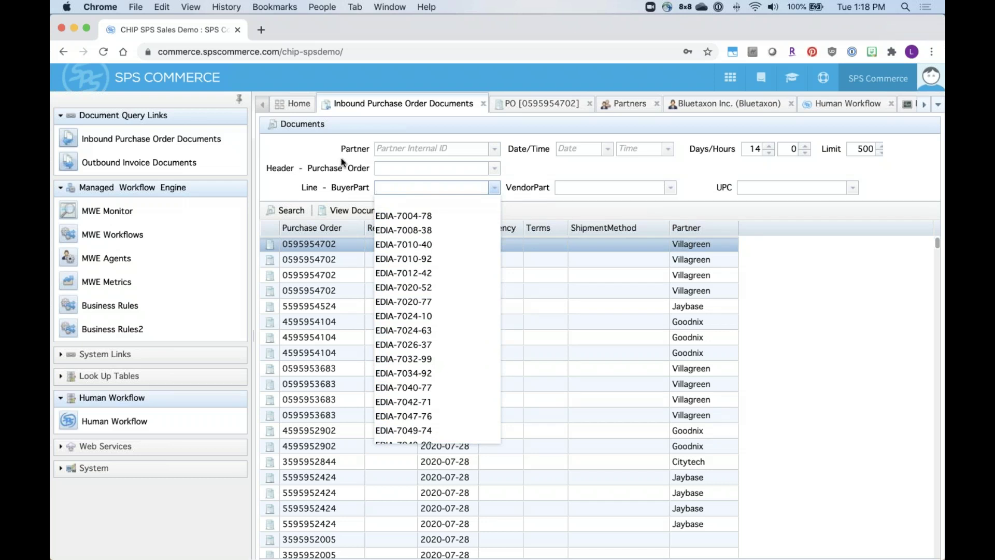
pyautogui.click(342, 162)
# Open the first Villagreen purchase order in the list and examine its header details and PO lines.
pyautogui.click(329, 245)
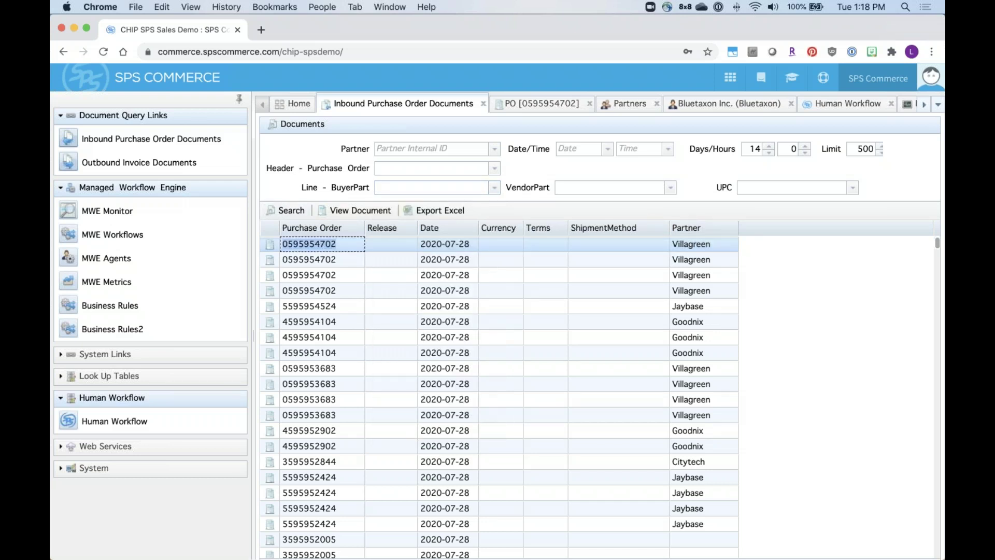
pyautogui.doubleClick(441, 253)
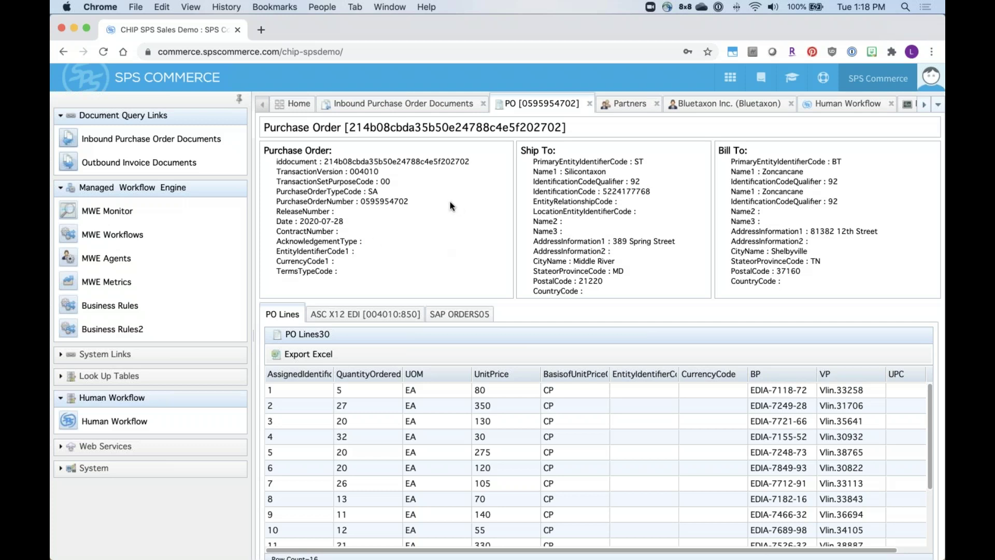
pyautogui.scroll(-1, 450, 202)
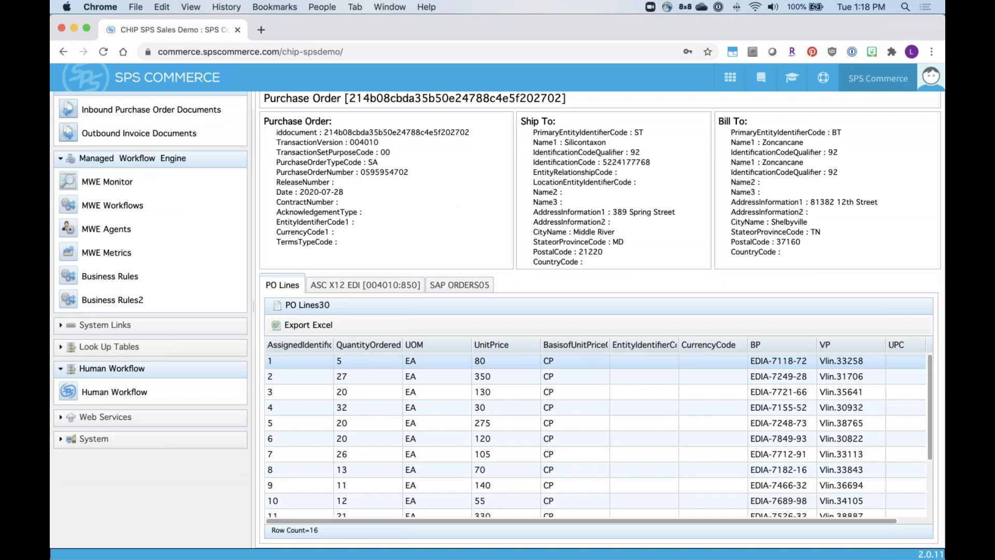
pyautogui.click(437, 362)
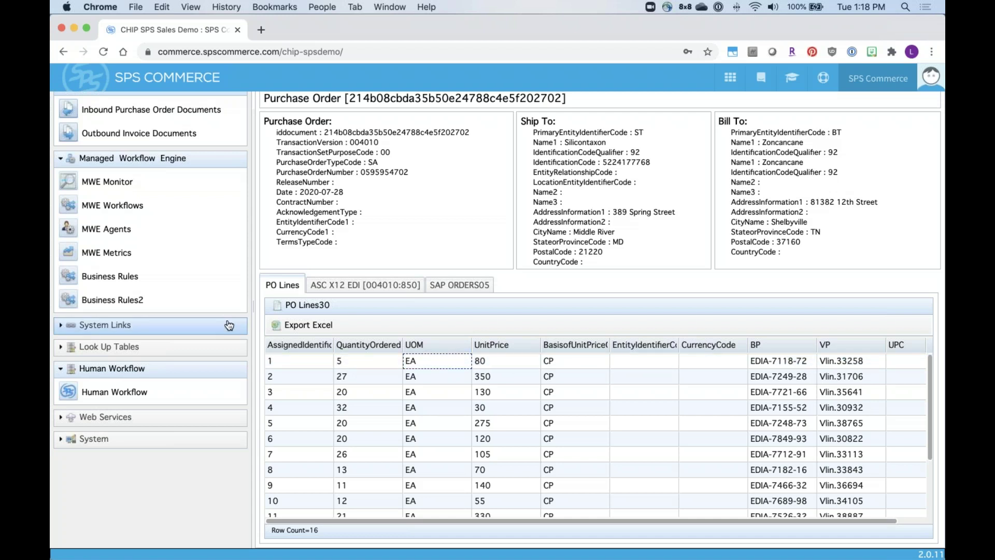
pyautogui.scroll(2, 248, 315)
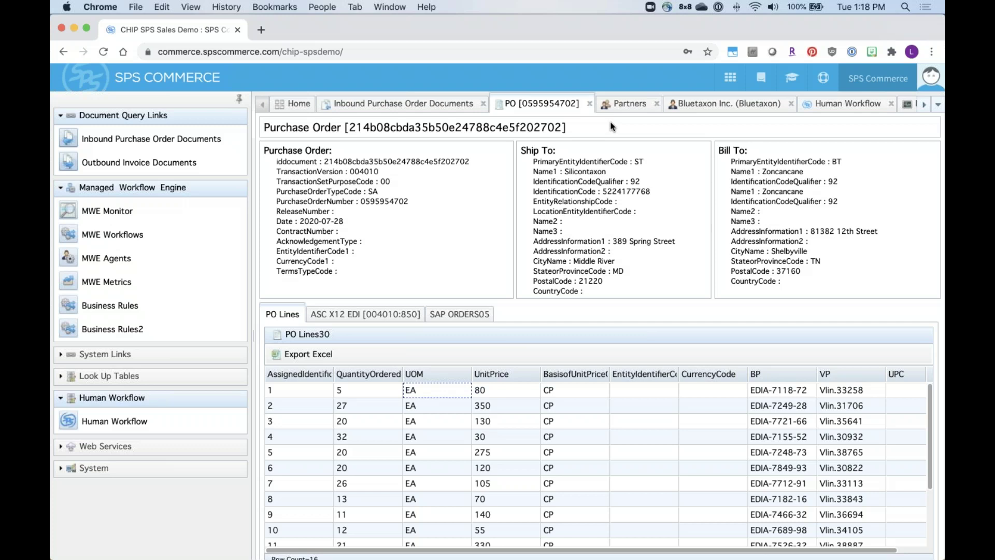
# Open partner Bluetaxon Inc. and examine its Validation/INB_ORDERS partner rules, including the buyer part number and Remit To site ID rules.
pyautogui.click(629, 104)
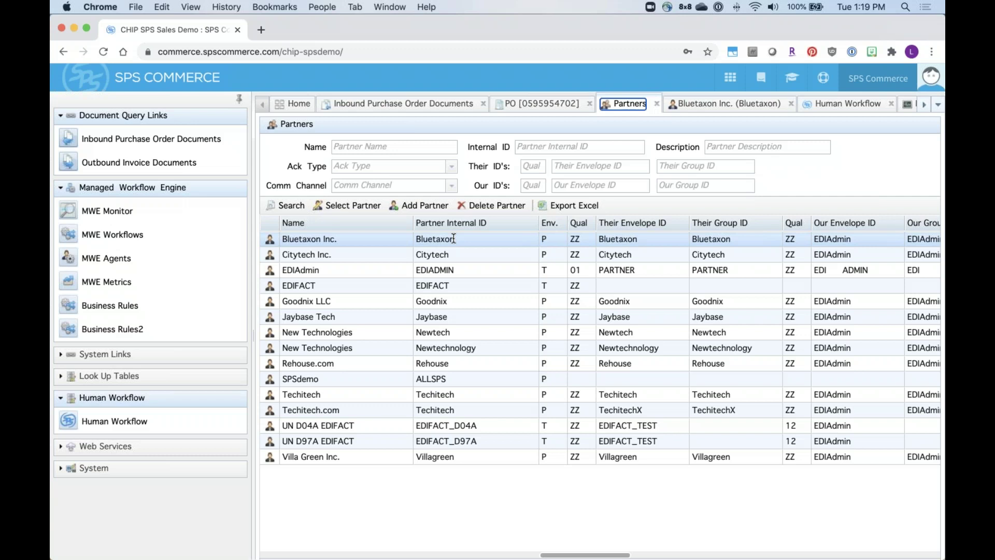
pyautogui.doubleClick(454, 239)
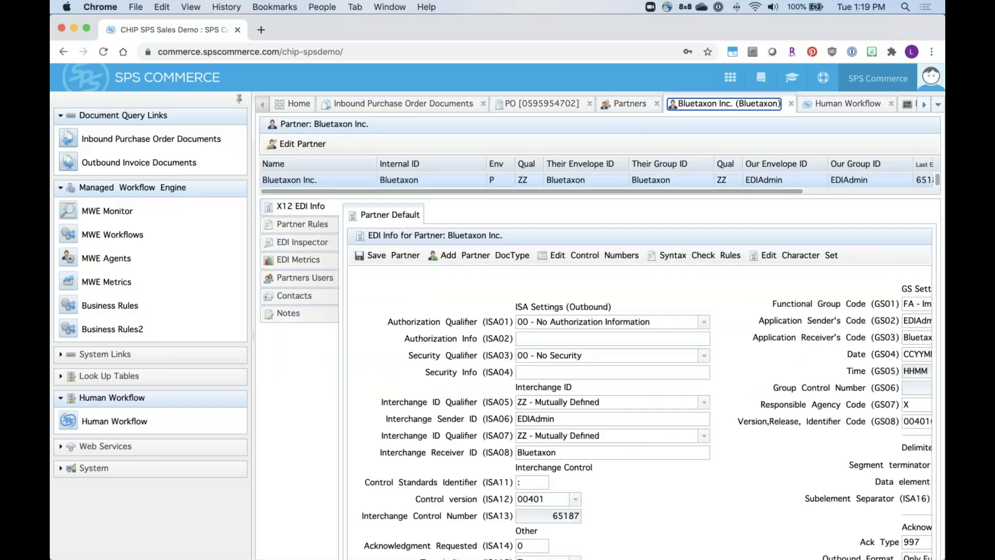
pyautogui.click(290, 224)
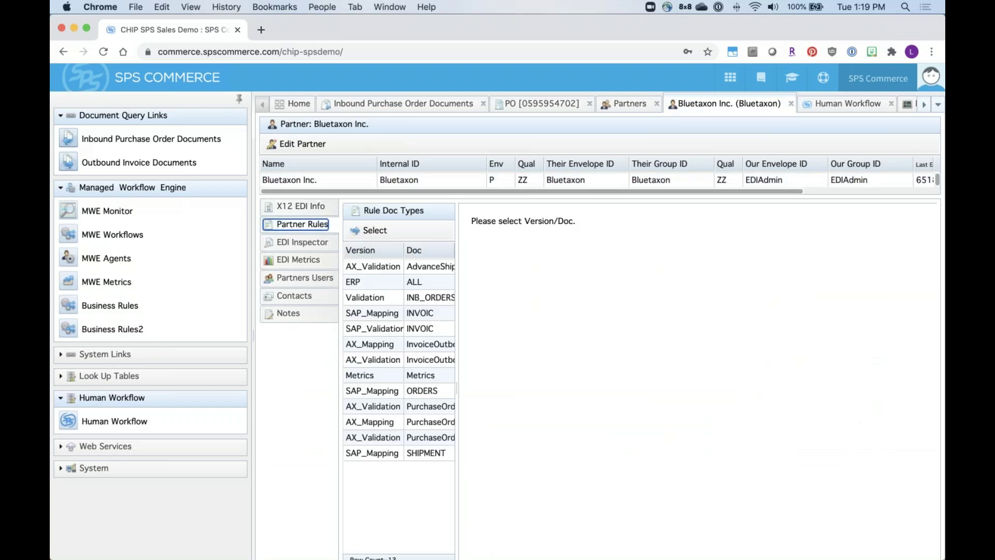
pyautogui.click(432, 297)
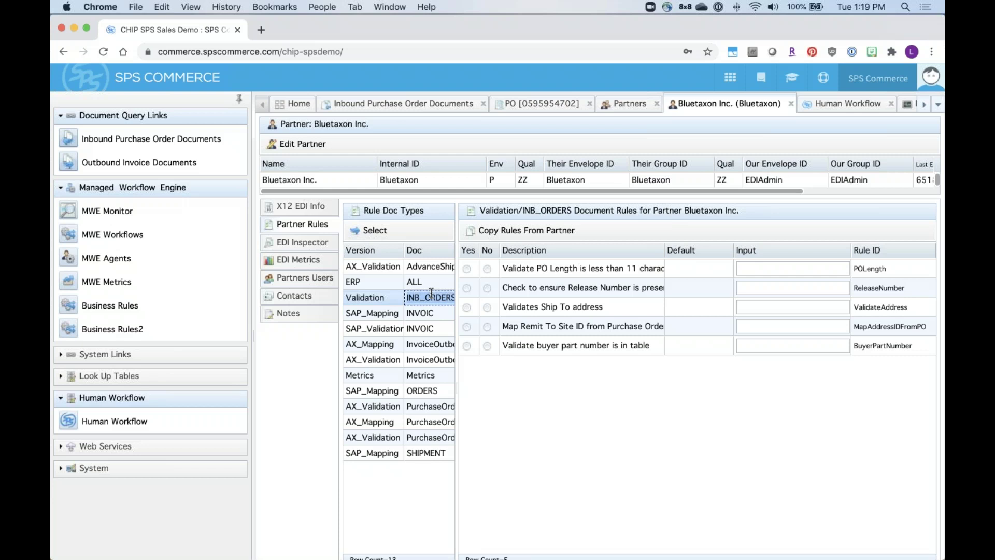
pyautogui.click(569, 351)
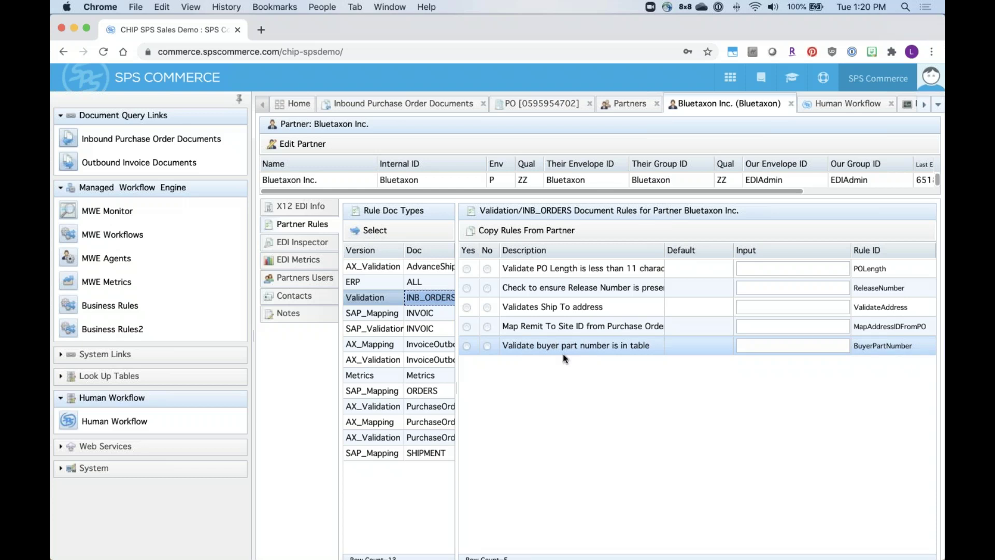
pyautogui.click(631, 331)
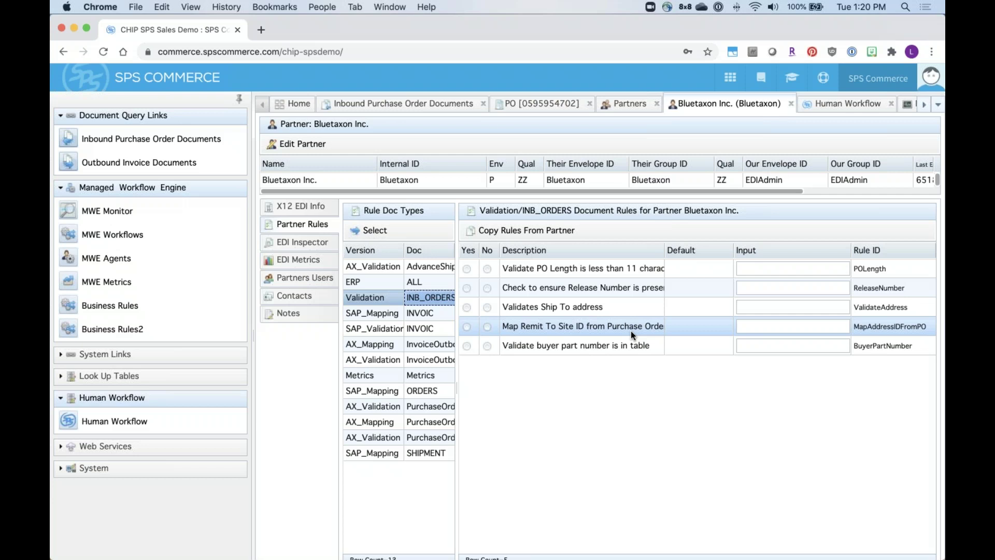
# Open the New Technologies shipment's Missing BOL error in Human Workflow and try BOL number 986340, going back without confirming.
pyautogui.click(196, 424)
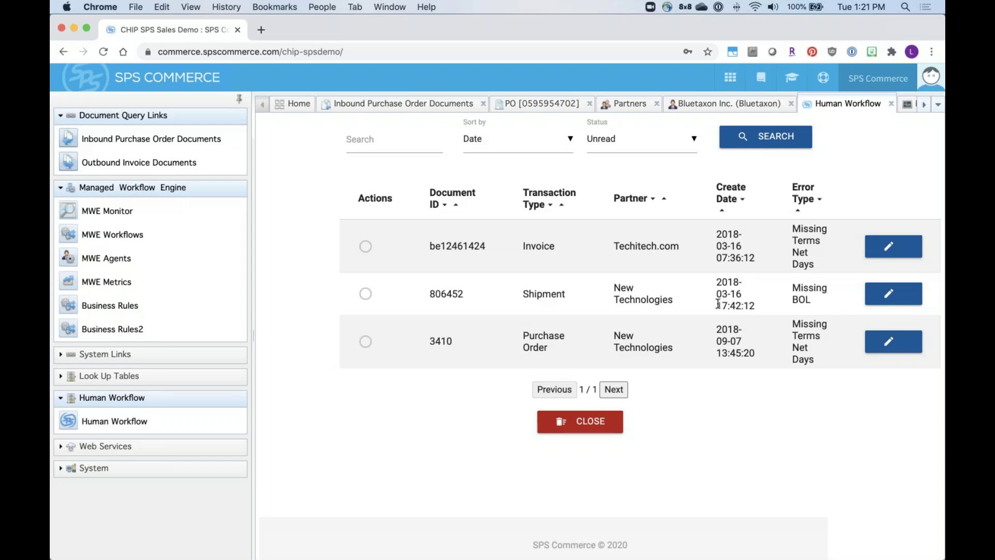
pyautogui.click(884, 301)
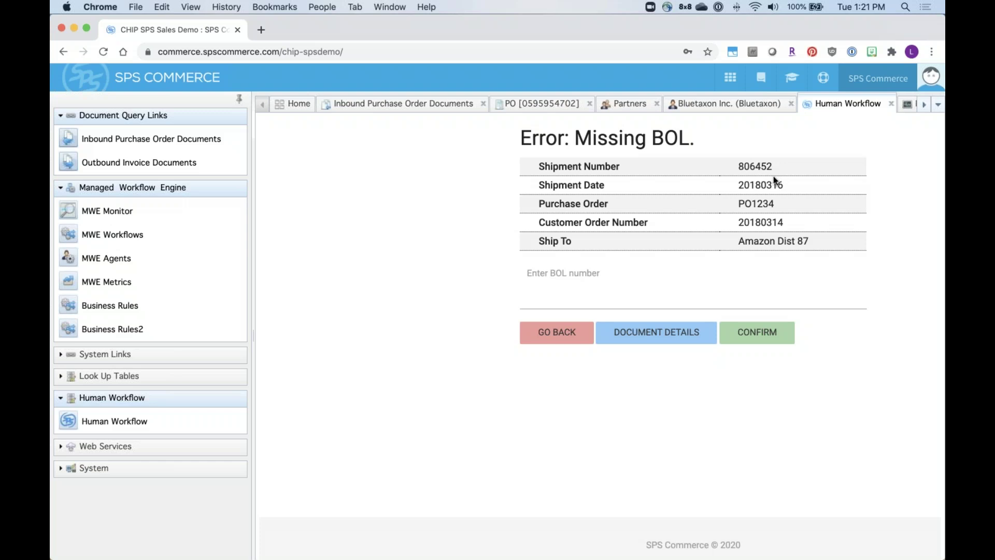
pyautogui.click(590, 264)
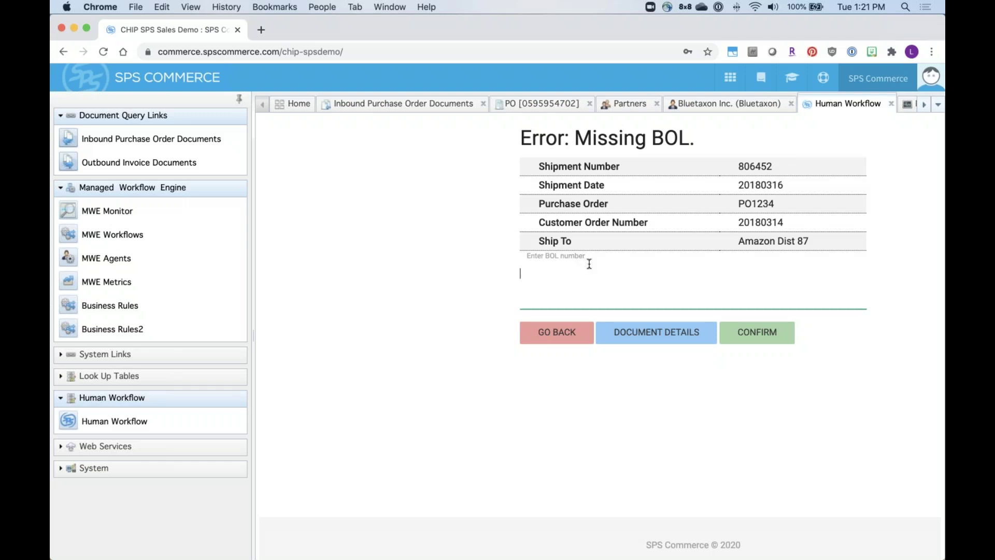
pyautogui.write('986340')
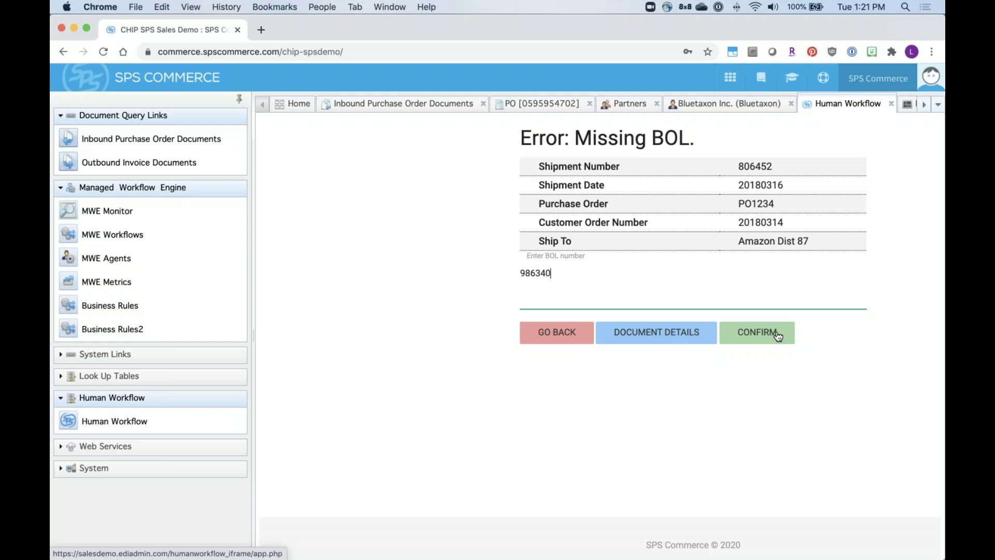
pyautogui.click(550, 337)
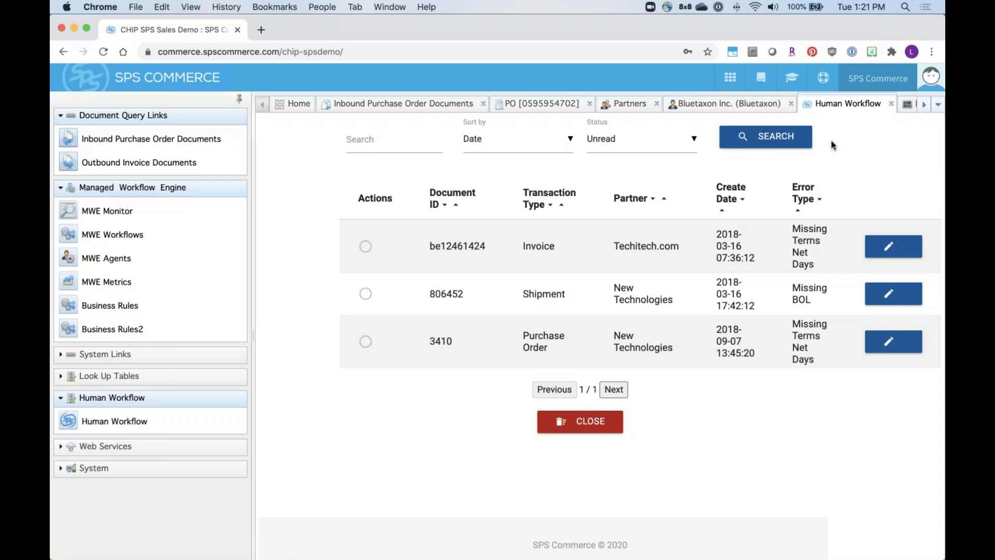
# Show the workflow tree of the highlighted MAP_EDI_Outbound workflow from the MWE Monitor and inspect the upper branch's MAP_INVOIC02_to_EDI node.
pyautogui.click(925, 105)
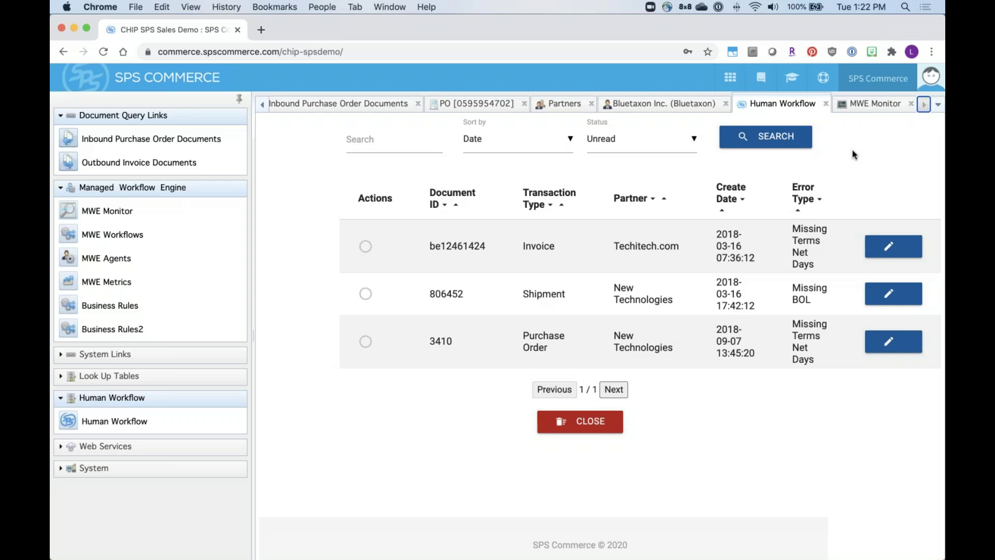
pyautogui.click(867, 106)
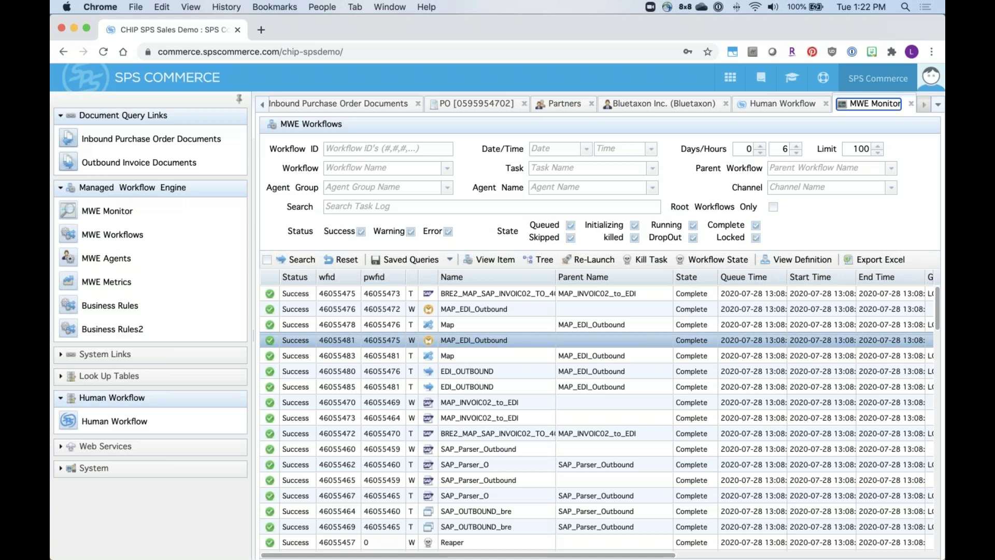
pyautogui.click(538, 259)
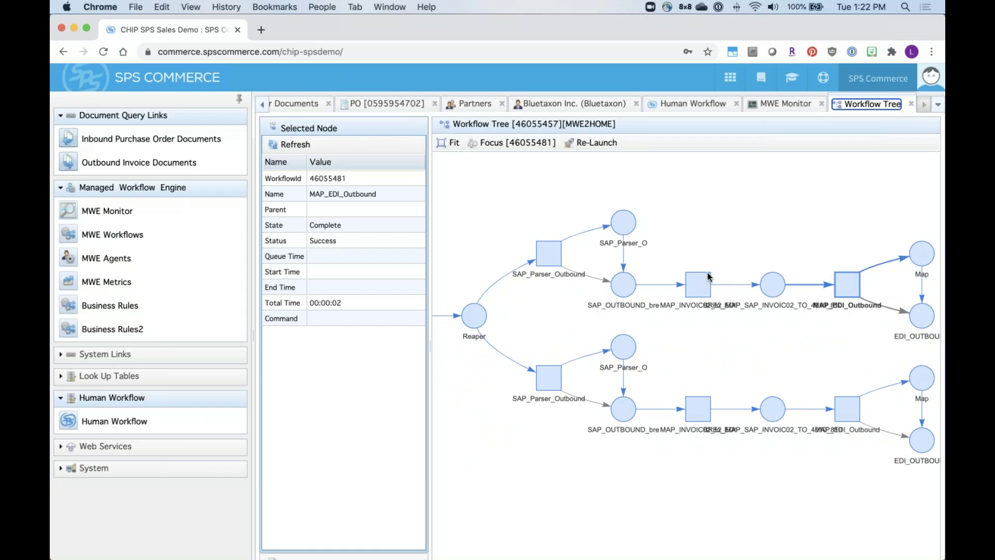
pyautogui.moveTo(708, 275); pyautogui.dragTo(691, 355)
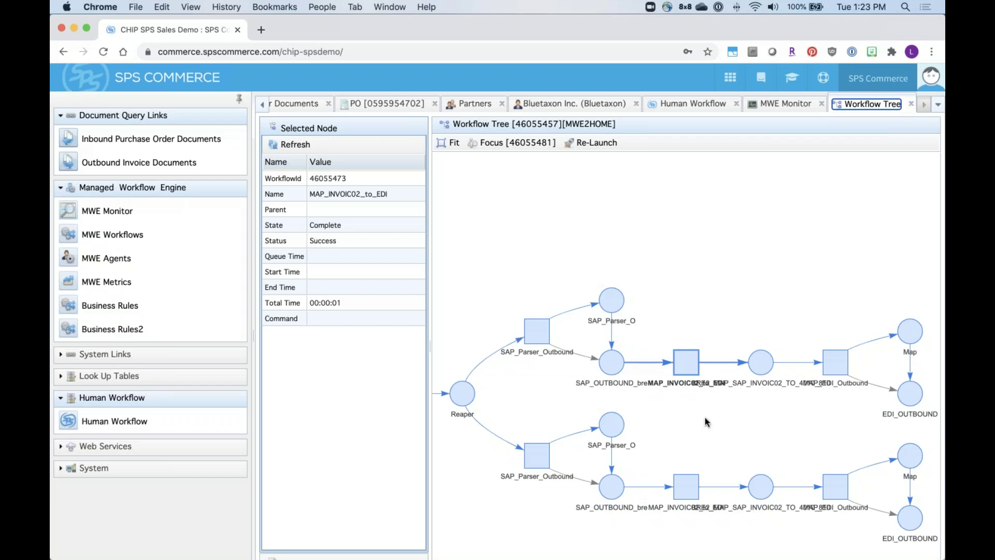
# Try to switch to the GoToMeeting app.
pyautogui.hotkey('ctrl', 'Up')
pyautogui.click(743, 538)
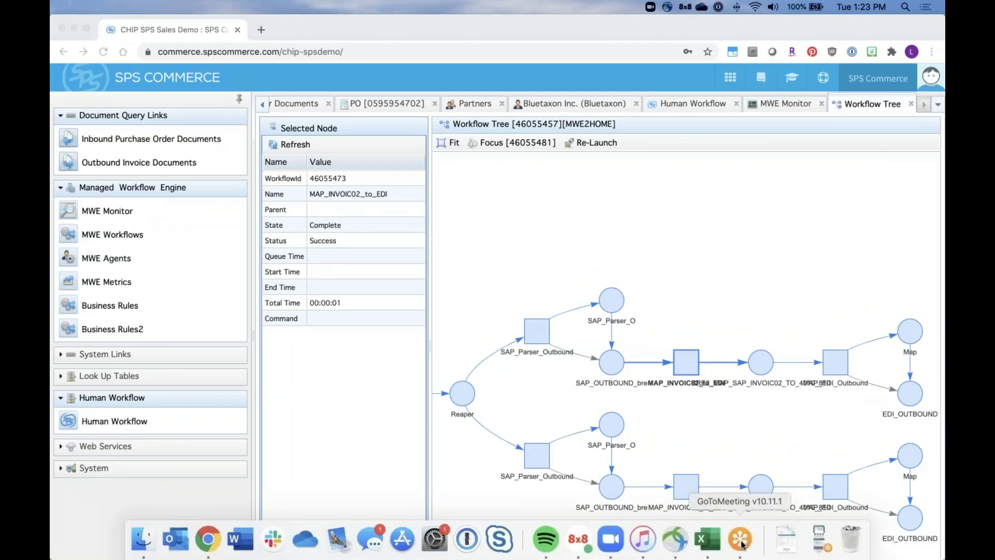
pyautogui.hotkey('ctrl', 'Up')
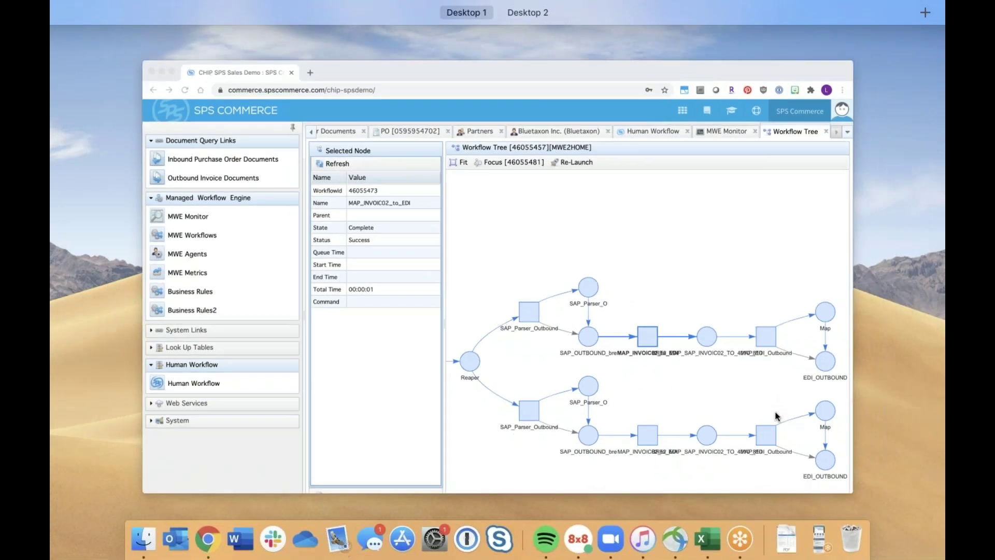
pyautogui.click(739, 543)
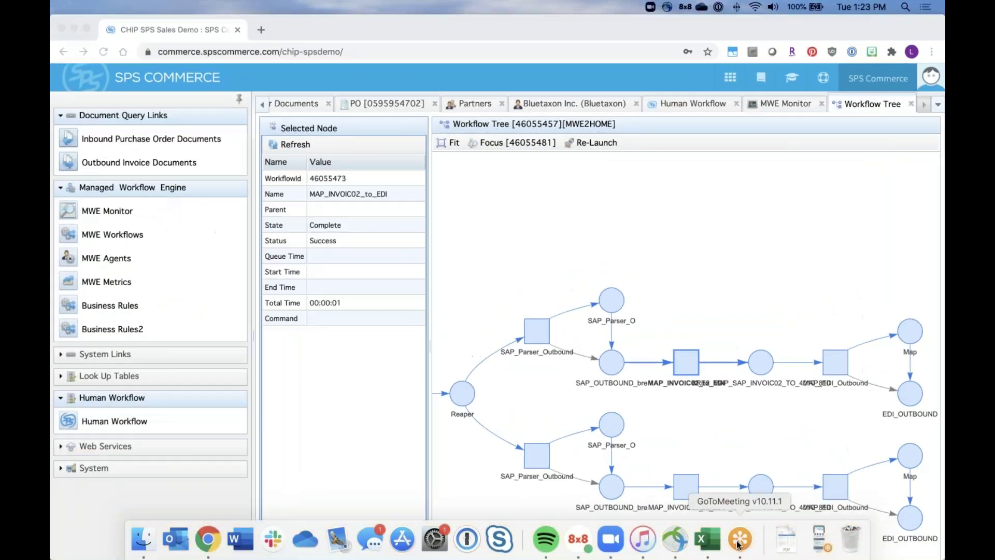